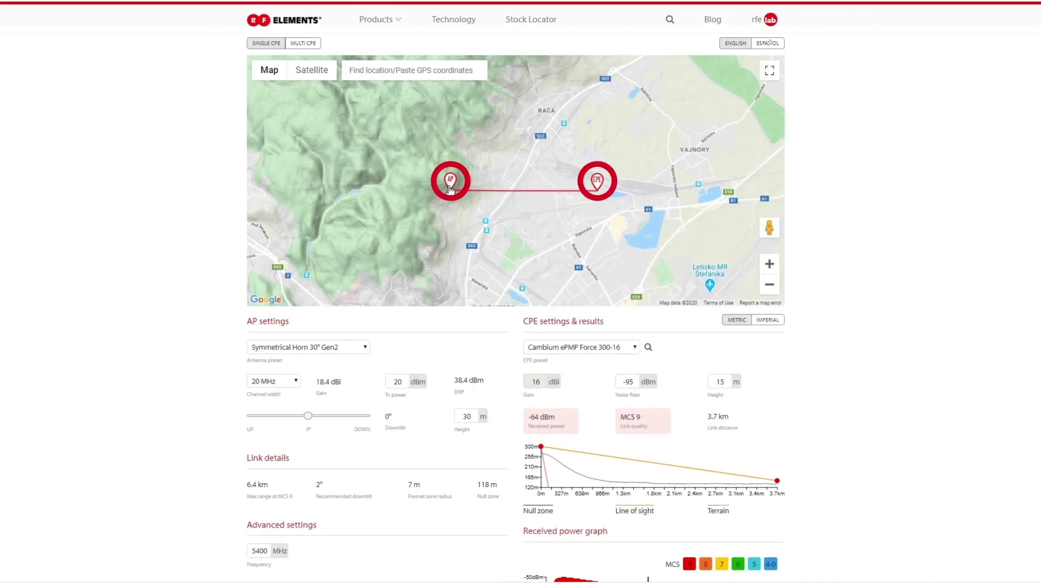
Move the CPE toward Vajnory and the AP beside route 502, forming a 5.4 km link
left_click_drag(588, 187, 660, 140)
left_click_drag(450, 187, 481, 247)
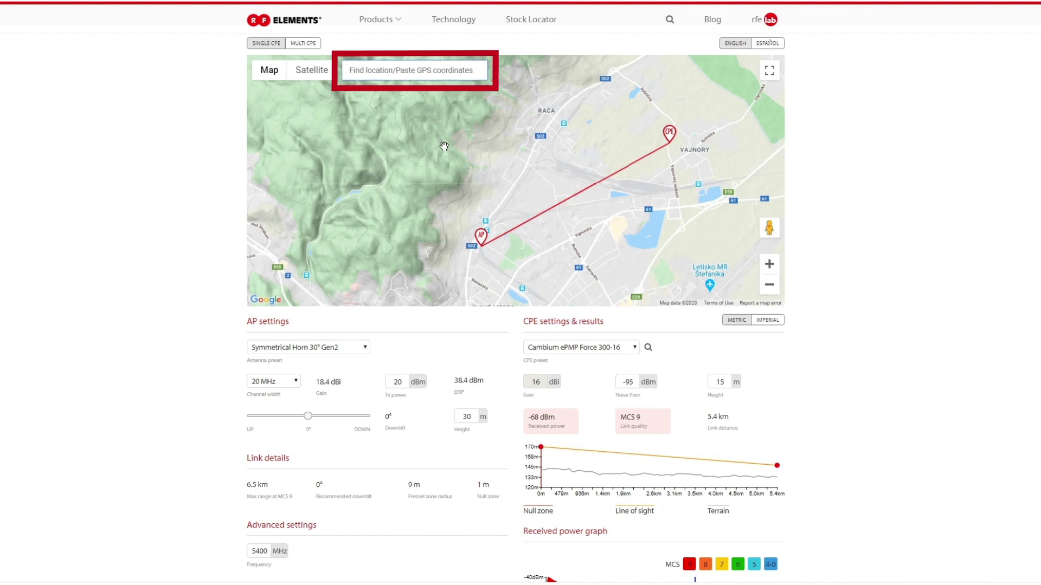
Search 'raca,' and jump the map to Rača, Slovakia
type("raca,")
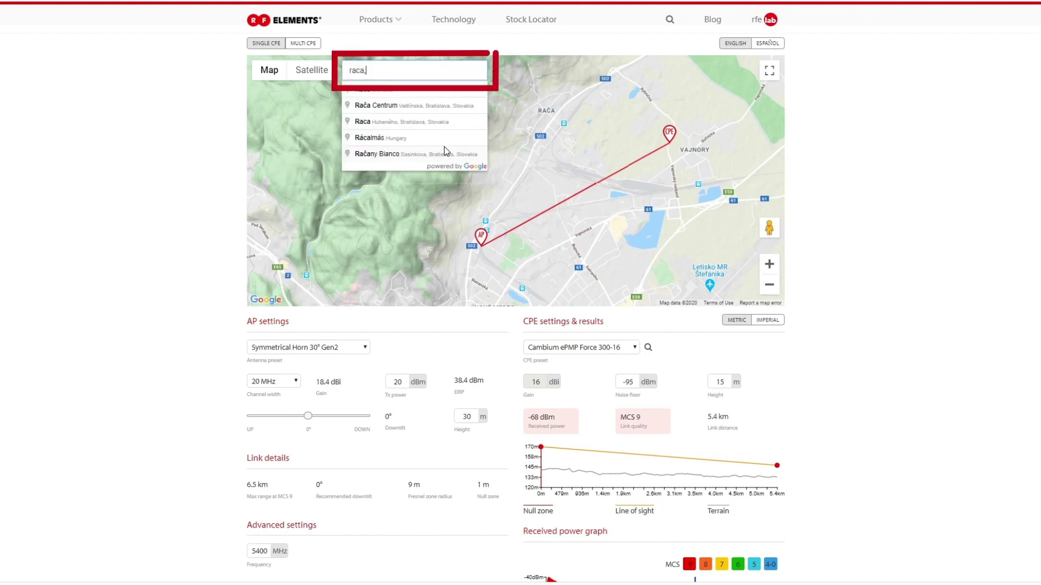
key("Down")
key("Return")
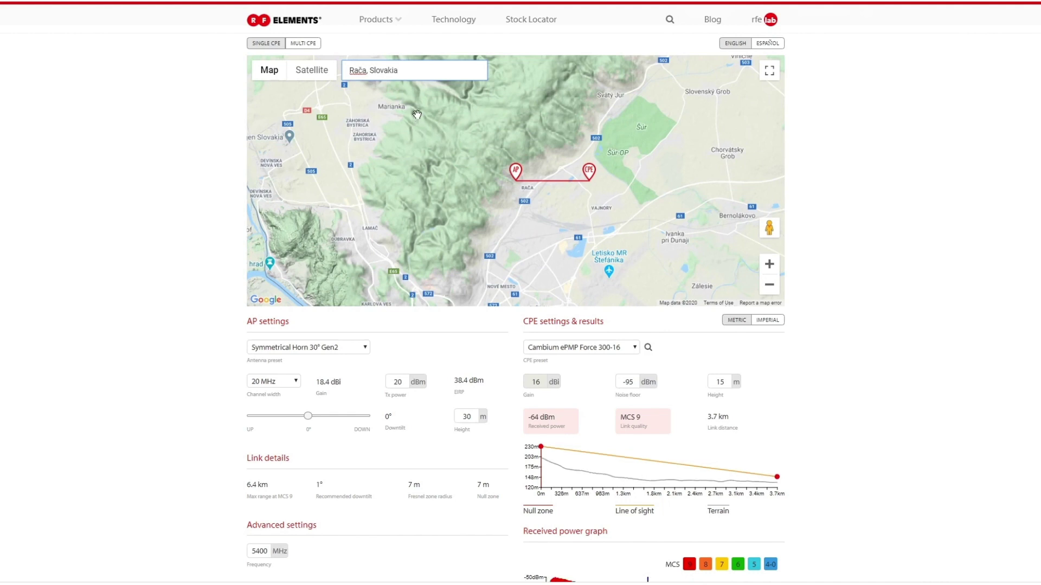
Replace the search with GPS coordinates 48.196388, 17.123146 and jump there
left_click_drag(403, 70, 335, 79)
key("BackSpace")
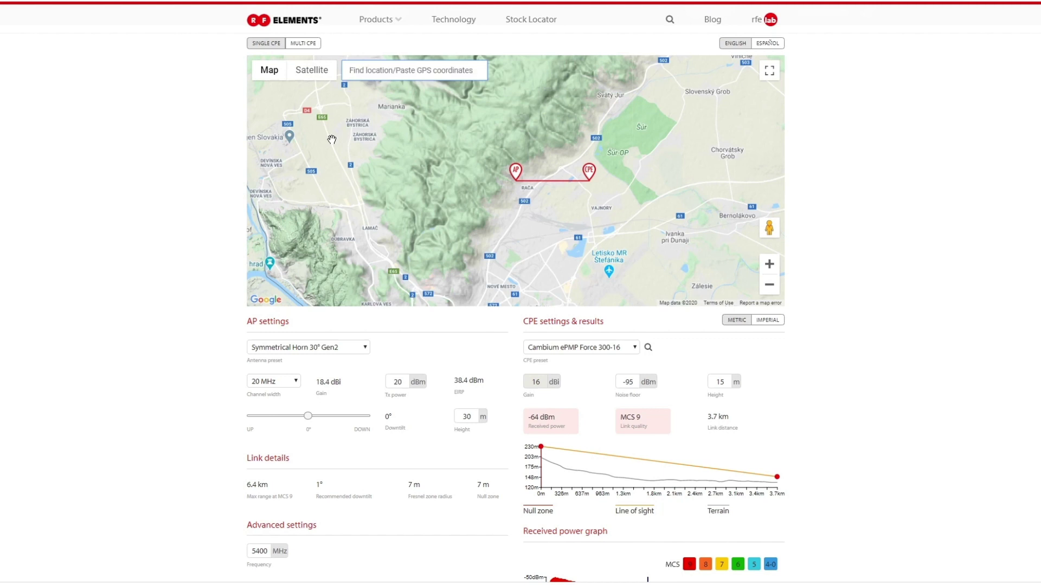
type("48.196388, 17.123146")
key("Return")
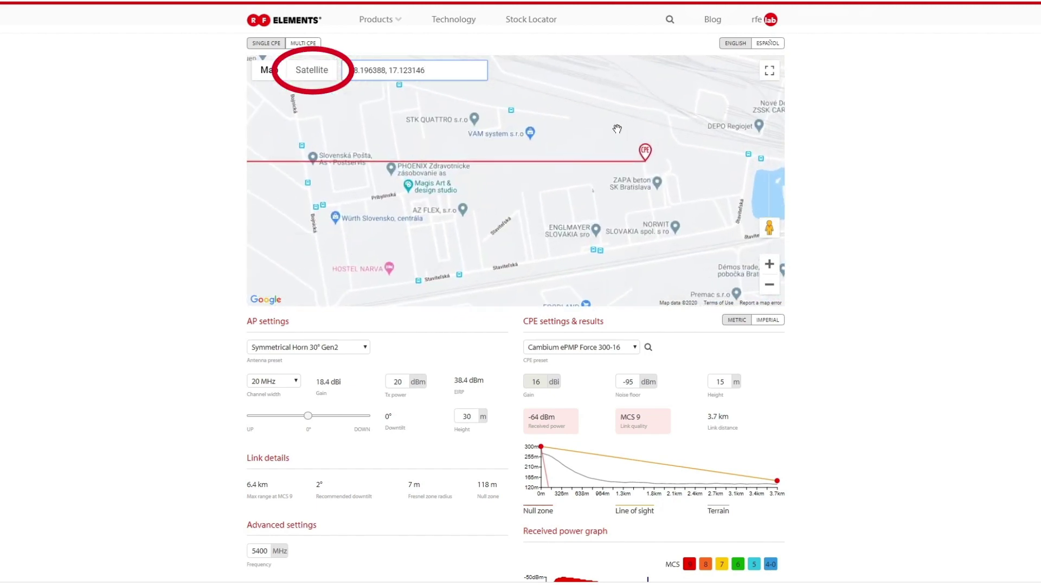
On satellite imagery, zoom in and nudge the CPE down-left onto the building
left_click(312, 69)
scroll(648, 161, "up", 3)
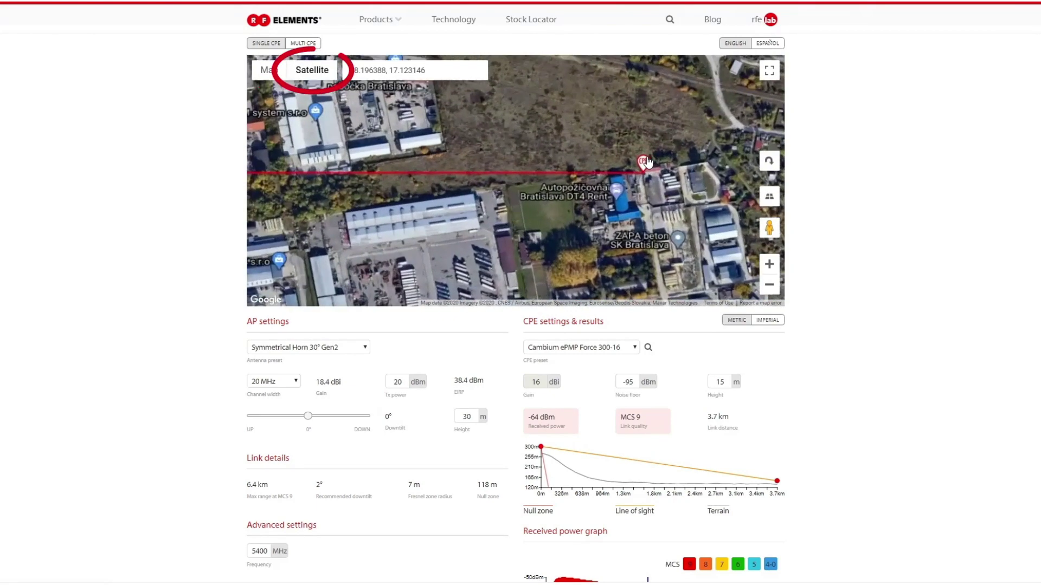
left_click_drag(647, 163, 611, 190)
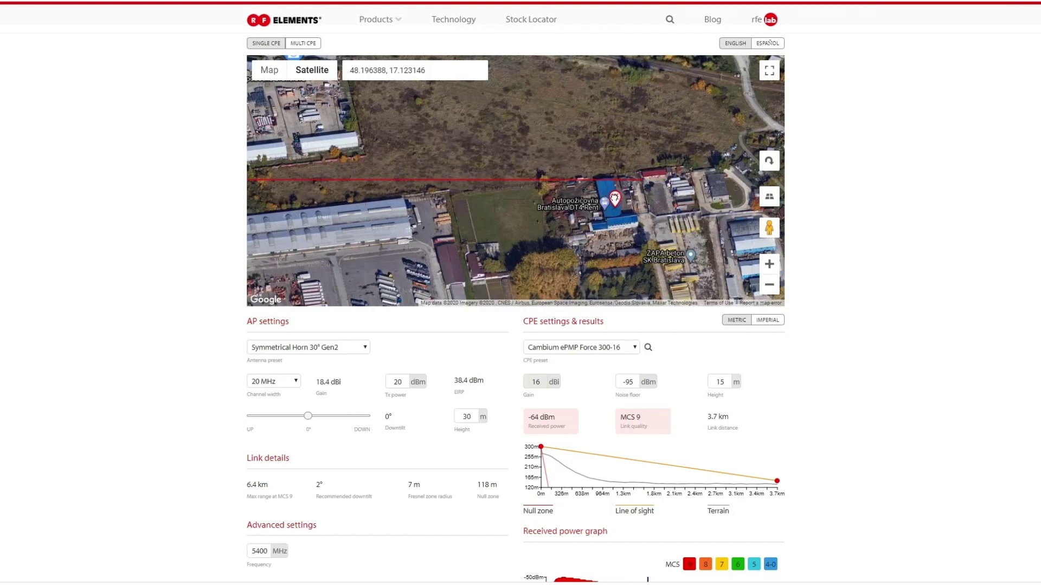
scroll(640, 201, "down", 3)
scroll(640, 200, "down", 4)
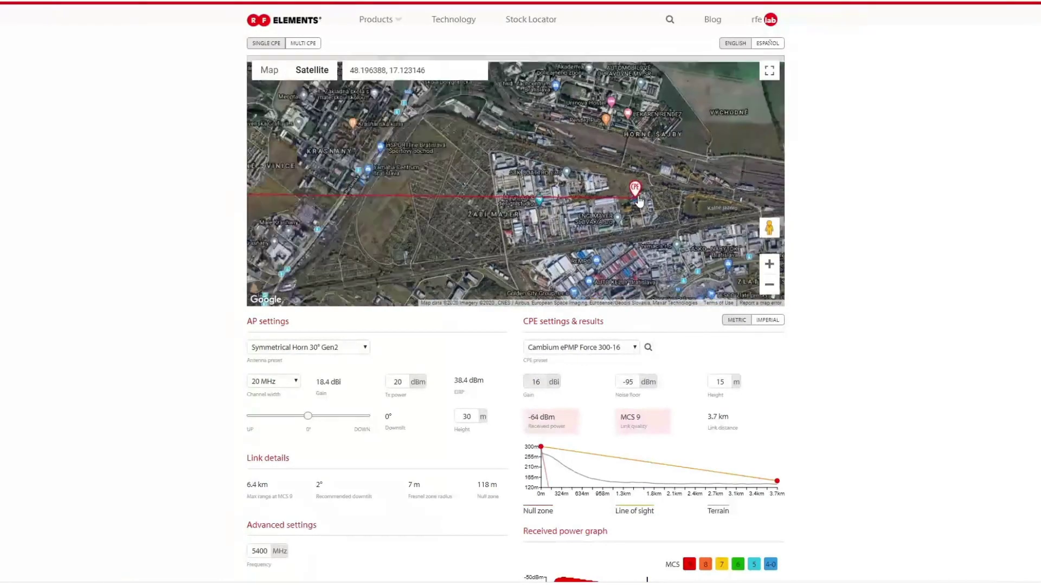
Return to the plain map and switch units to imperial, then back to metric
left_click(269, 69)
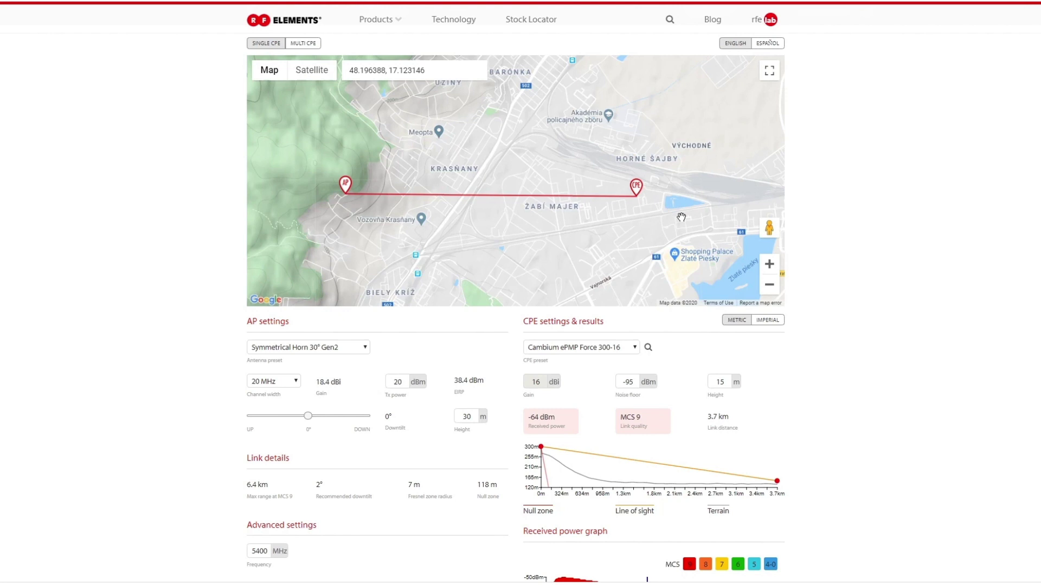
left_click(762, 325)
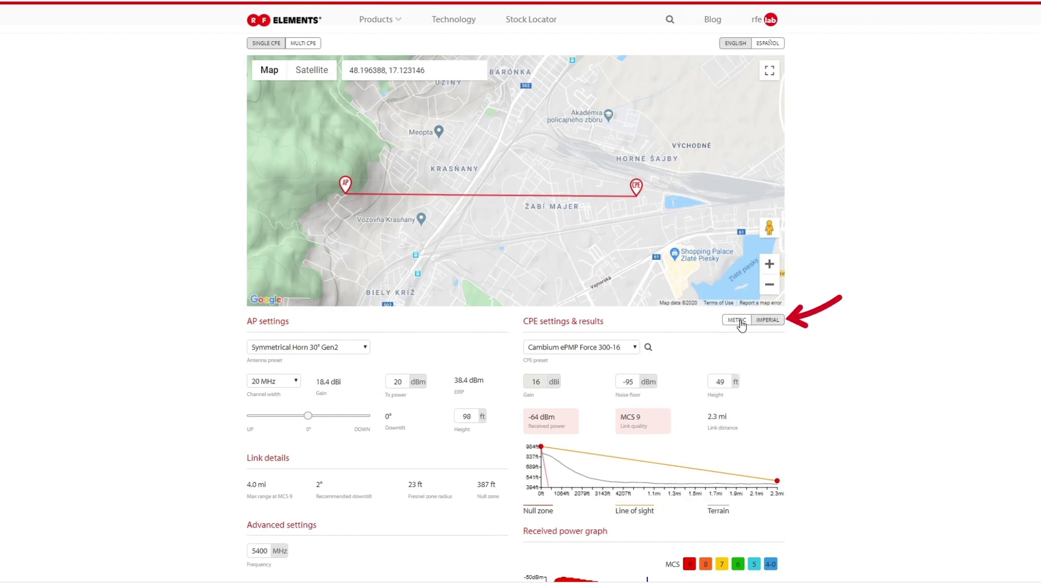
left_click(741, 325)
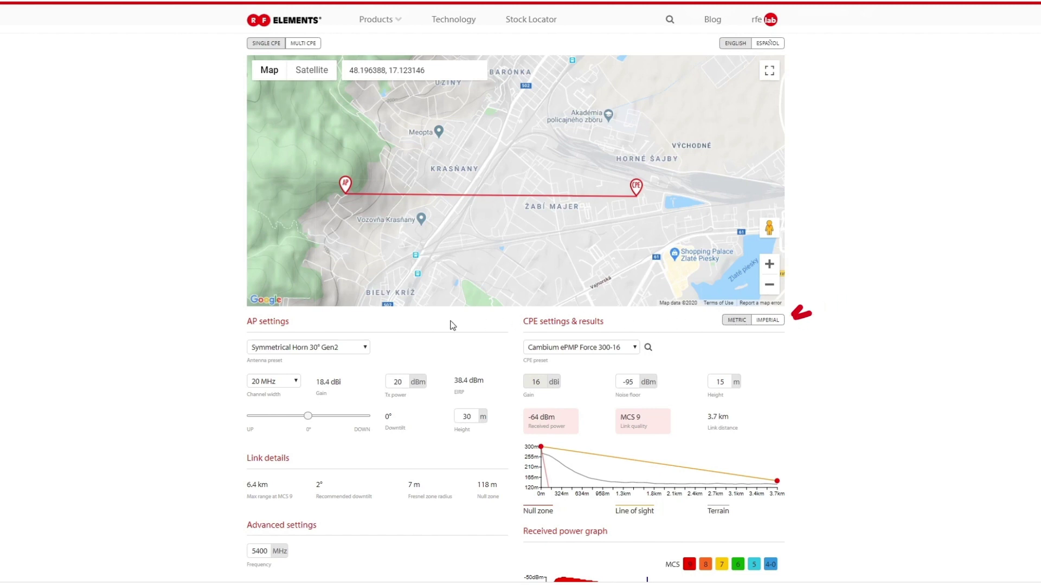
left_click(363, 348)
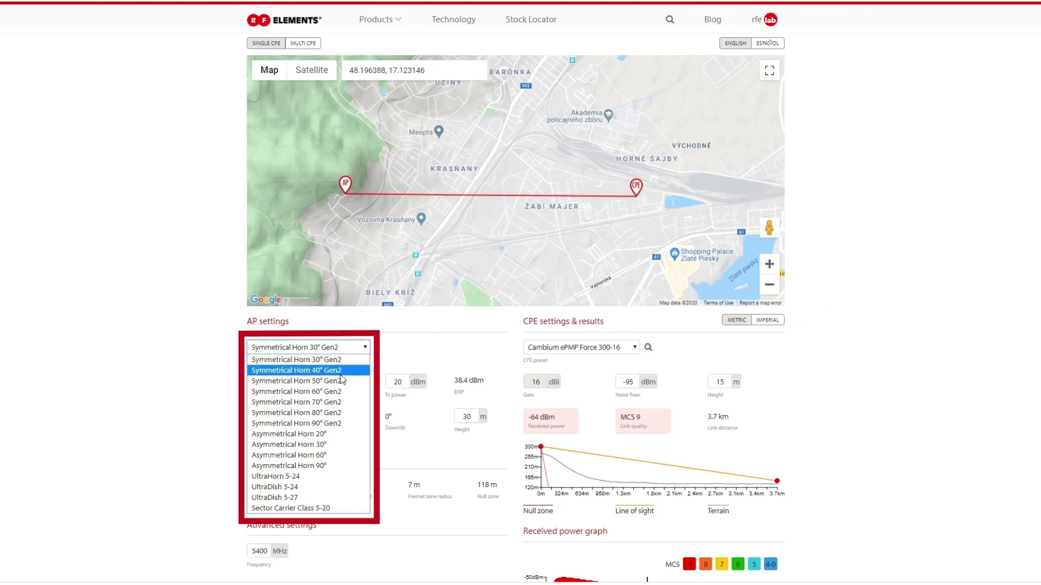
left_click(330, 360)
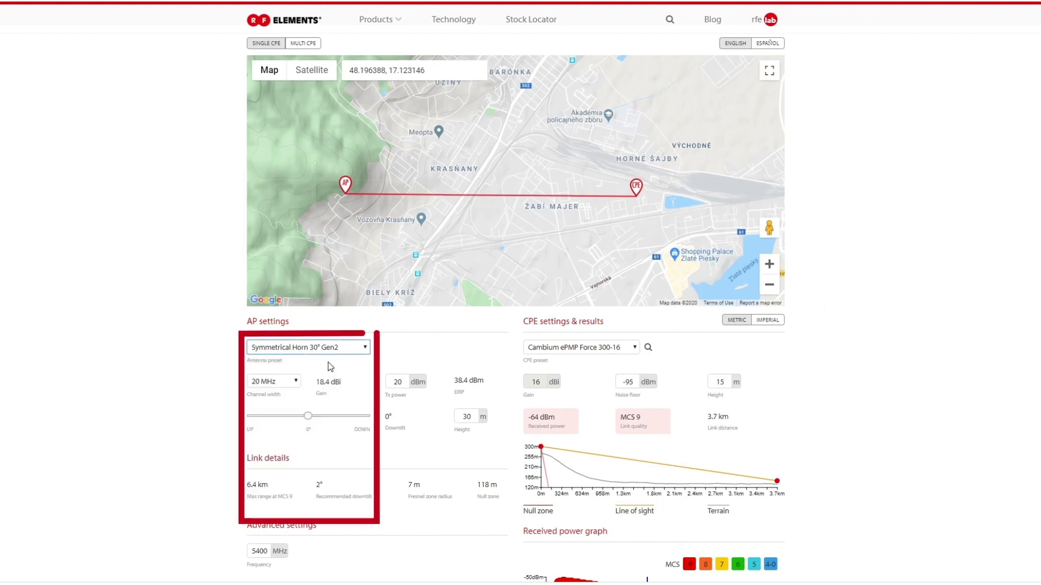
left_click(296, 383)
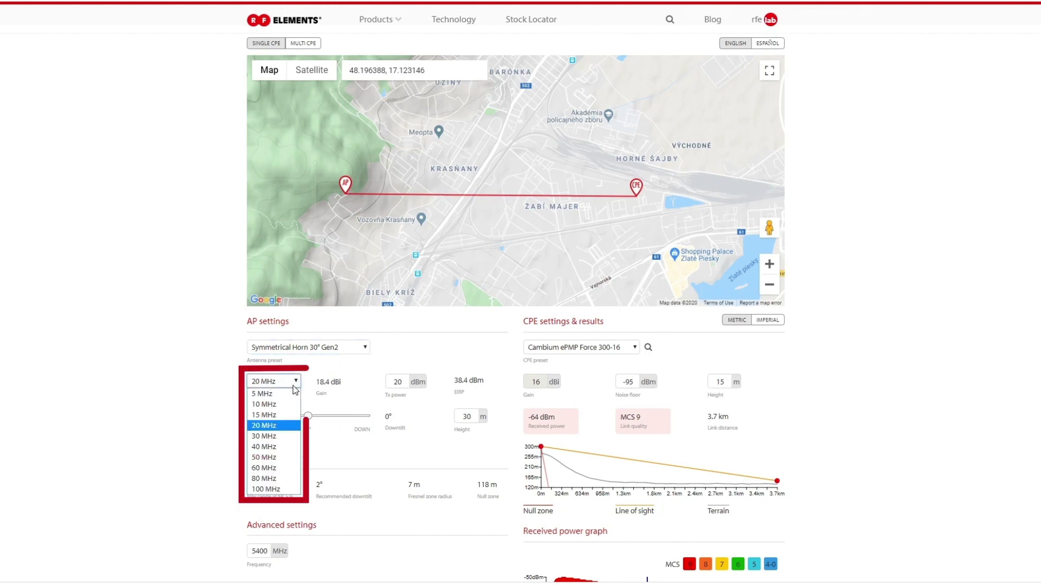
left_click(274, 394)
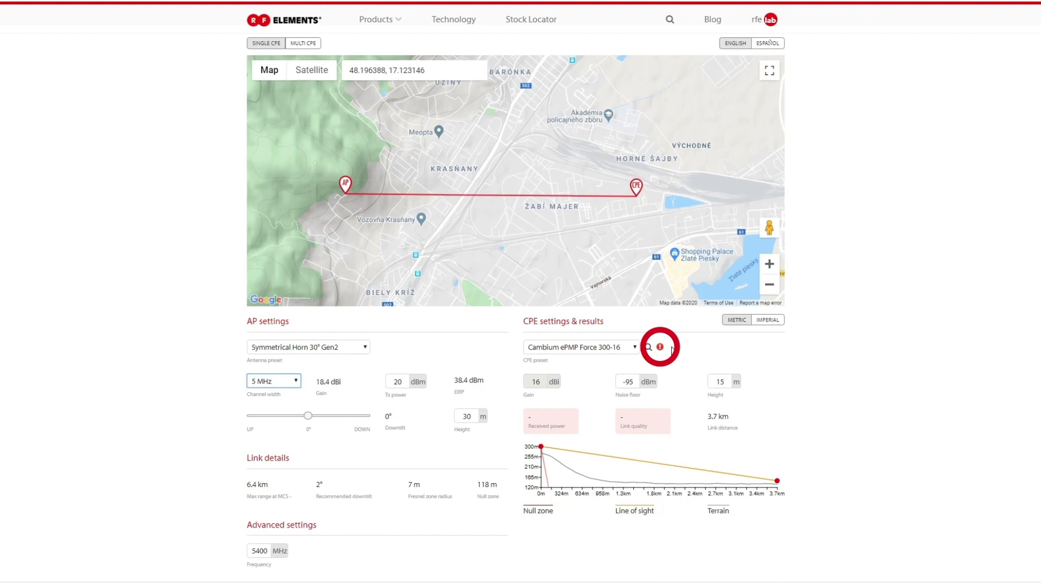
mouse_move(661, 349)
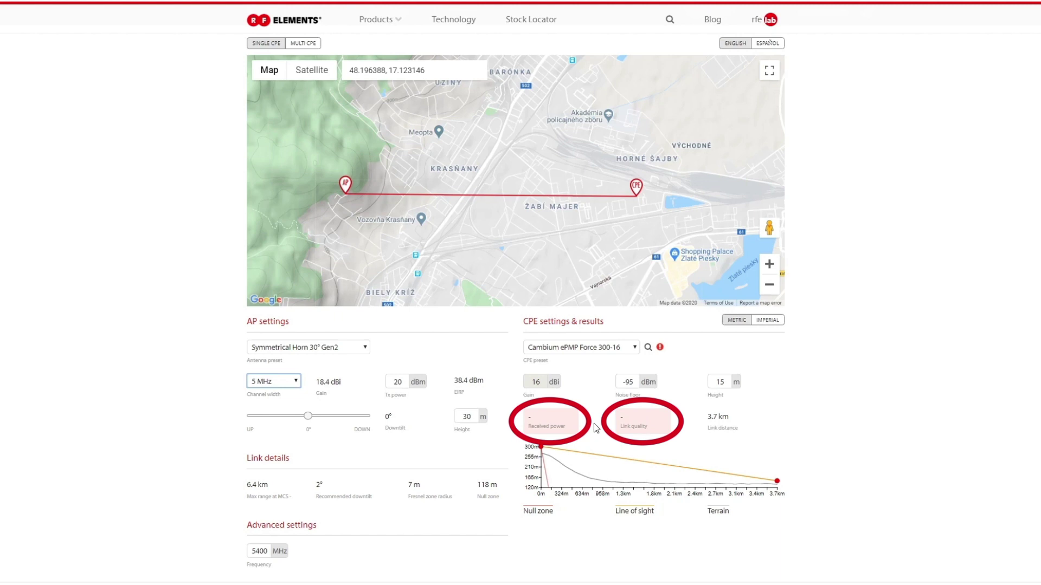
left_click(296, 383)
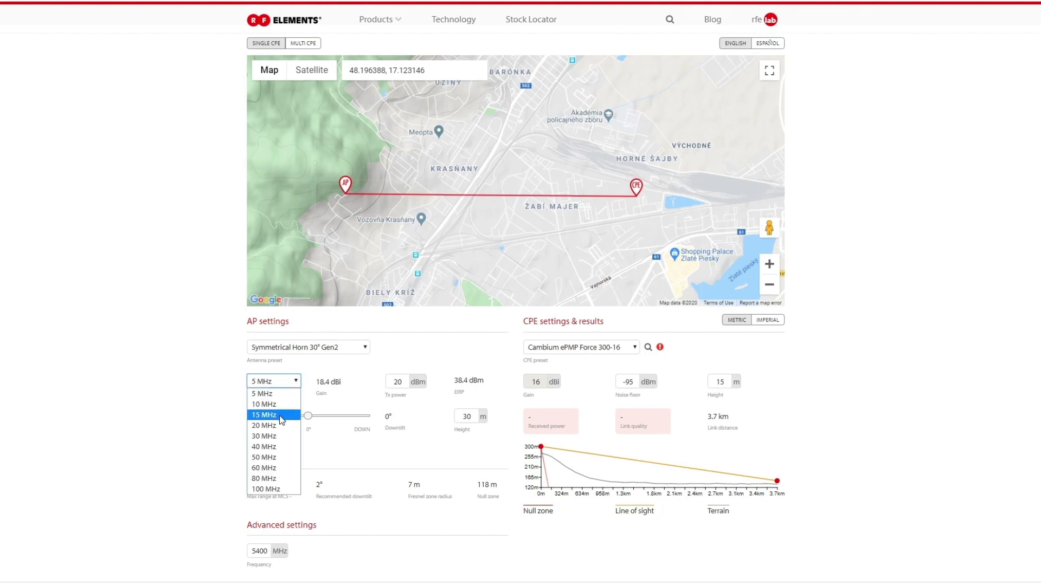
left_click(270, 427)
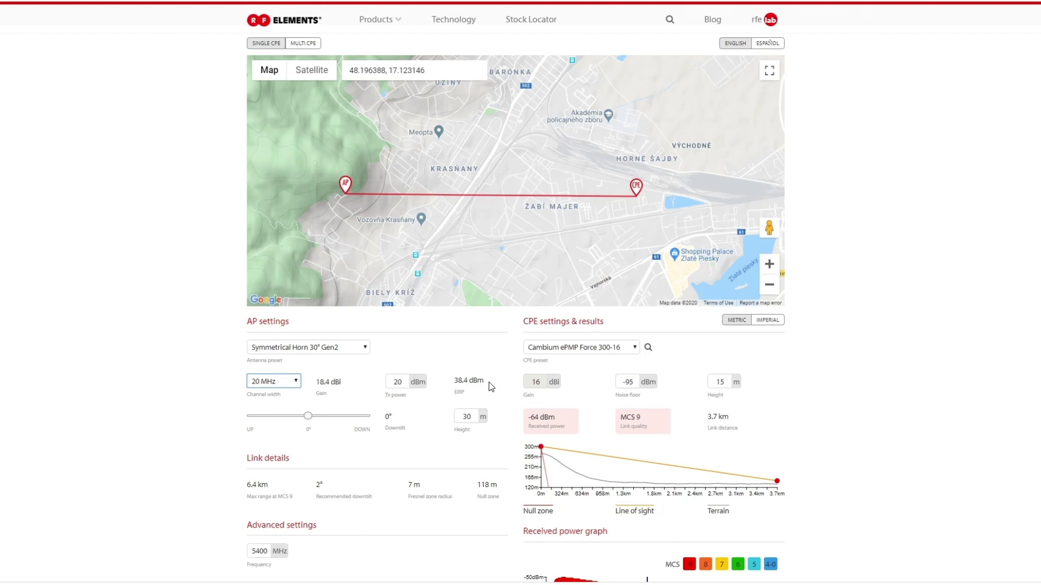
mouse_move(308, 417)
left_mouse_down()
mouse_move(353, 421)
mouse_move(310, 416)
left_mouse_up()
left_click(530, 346)
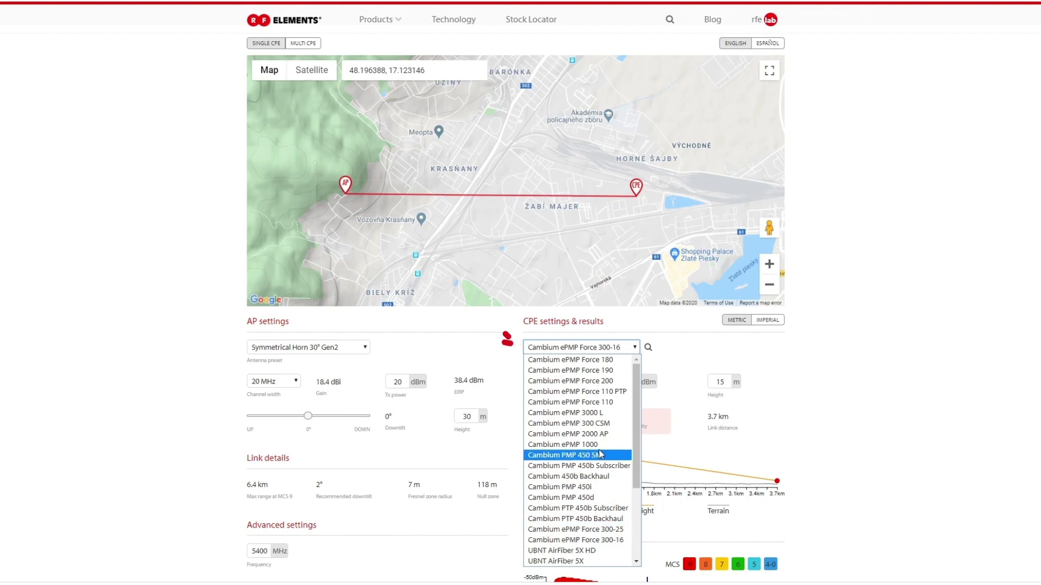
scroll(590, 543, "down", 4)
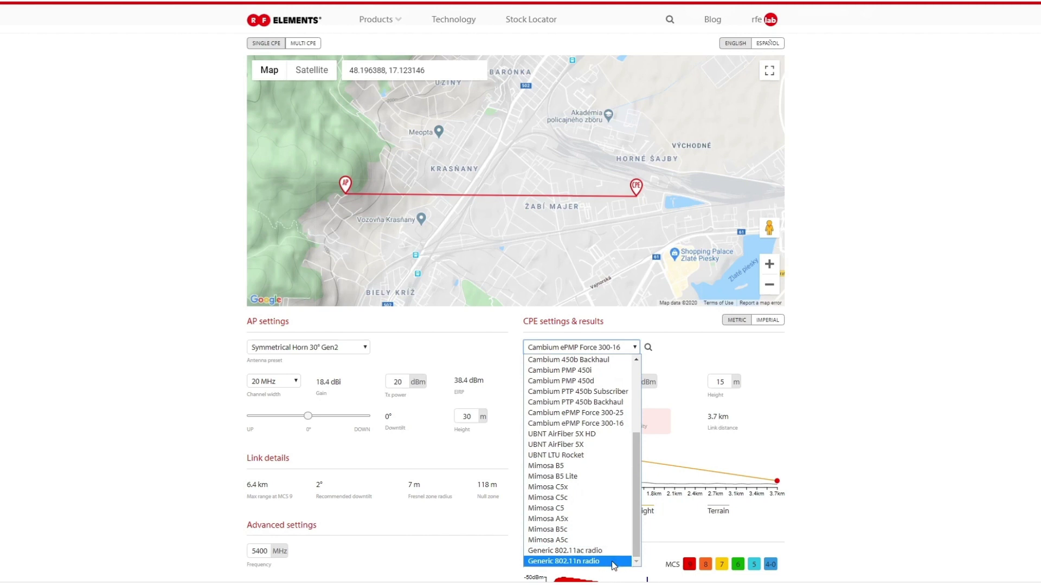
left_click(679, 355)
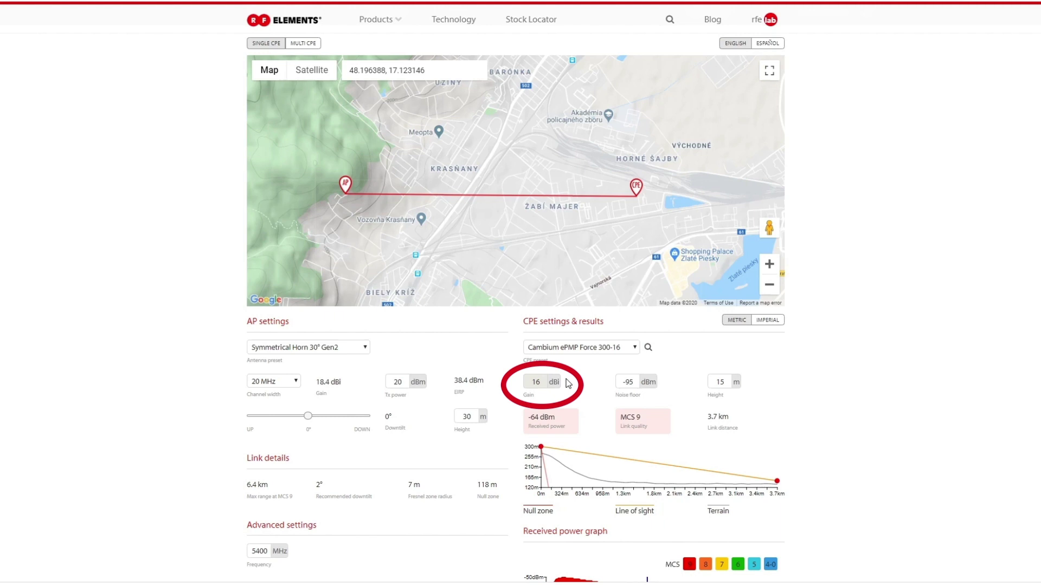
left_click(570, 350)
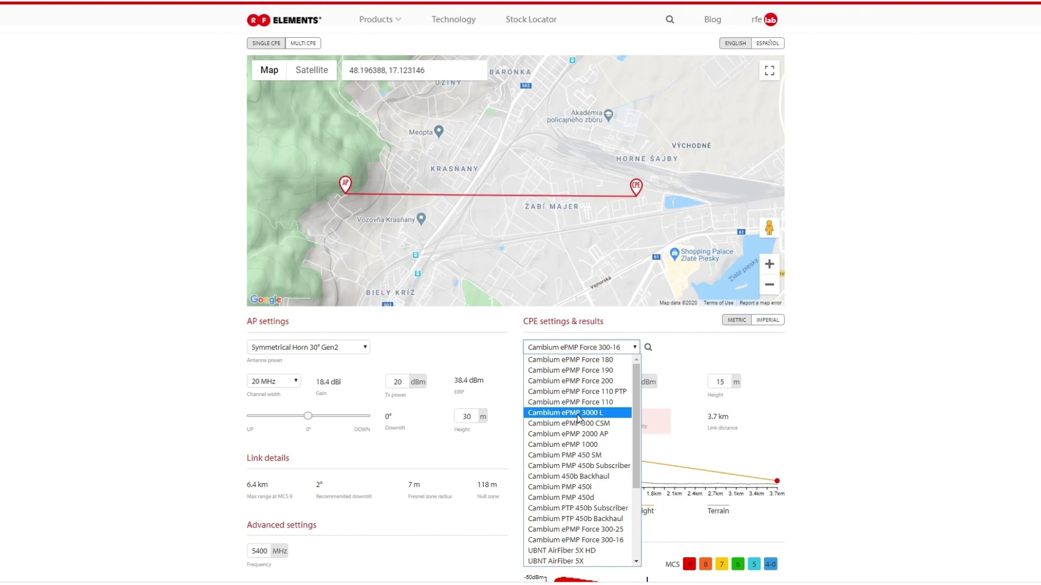
left_click(564, 414)
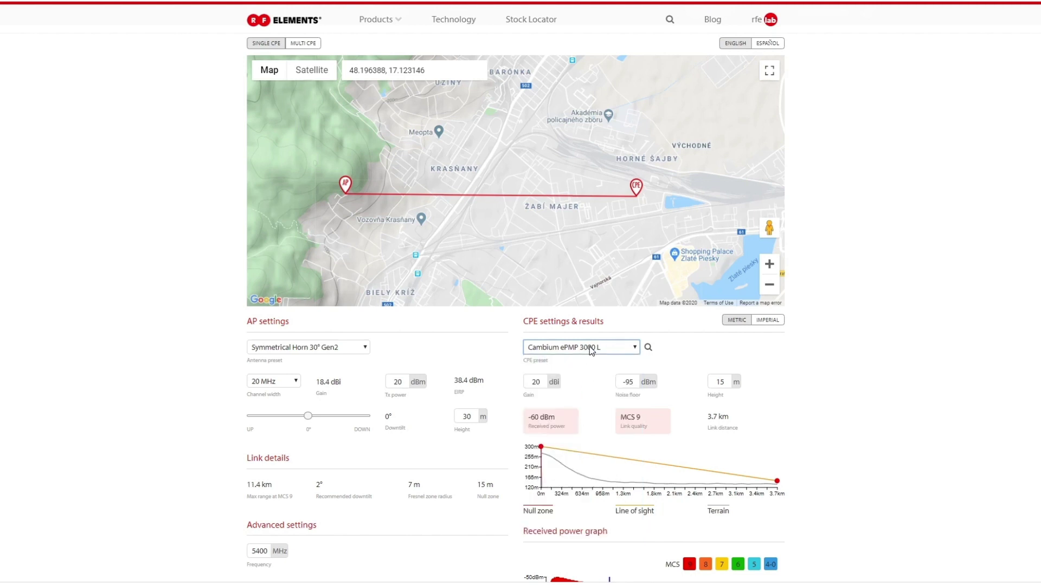
left_click(561, 352)
left_click(576, 539)
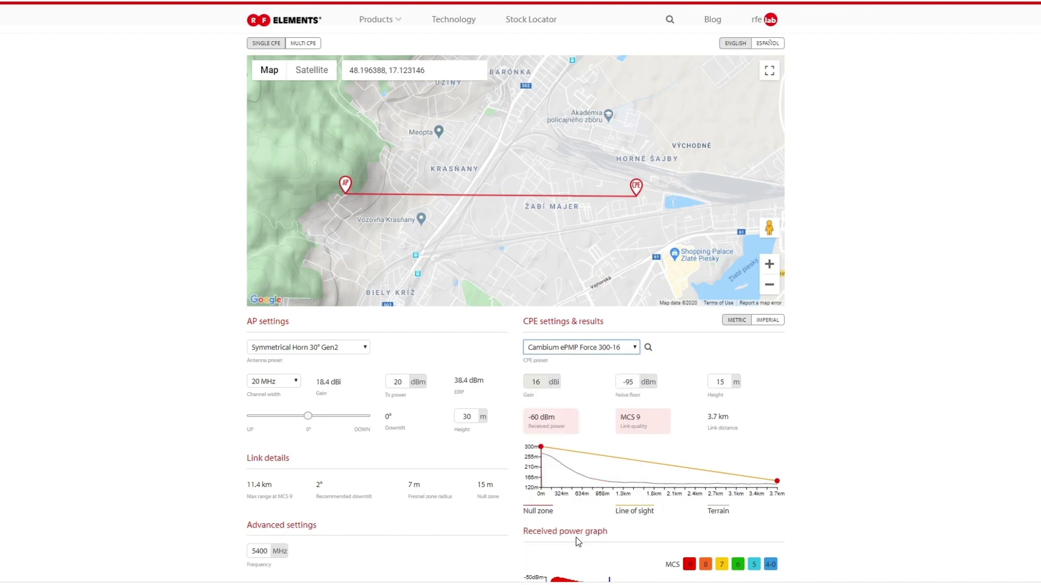
double_click(628, 381)
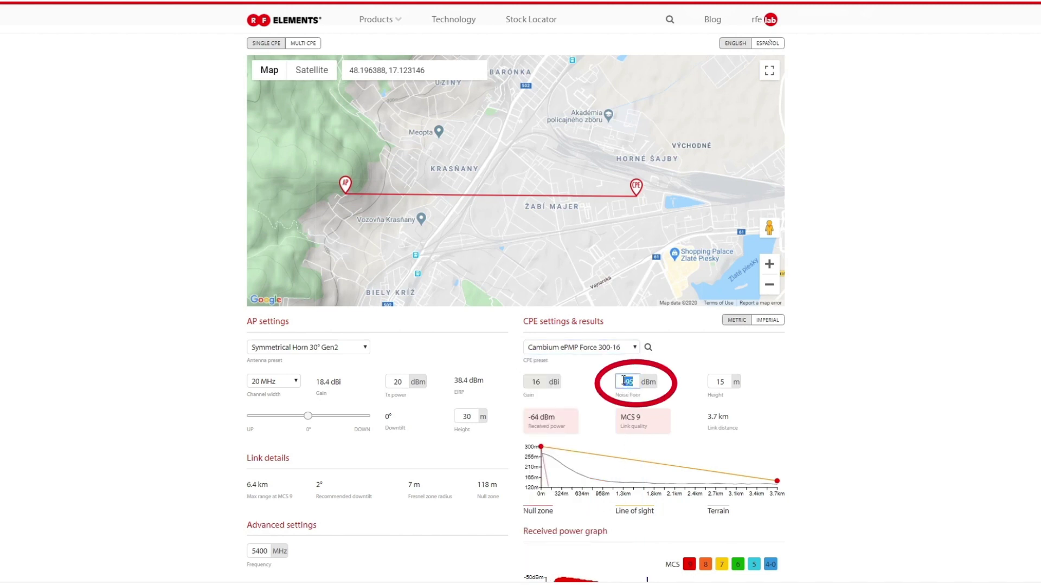
left_click(669, 382)
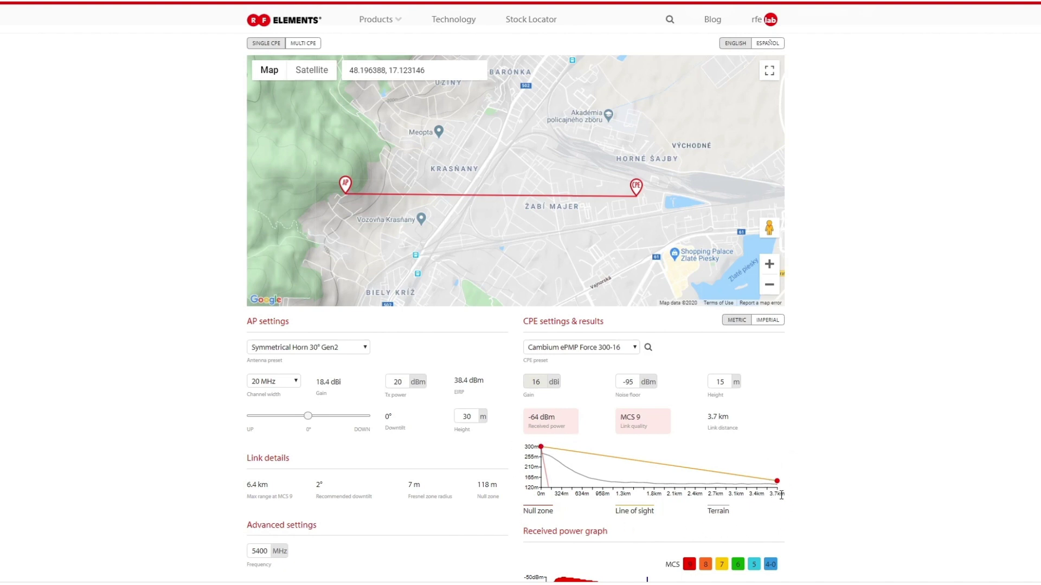
Scroll down to the Received power graph and its MCS colour legend
scroll(803, 489, "down", 2)
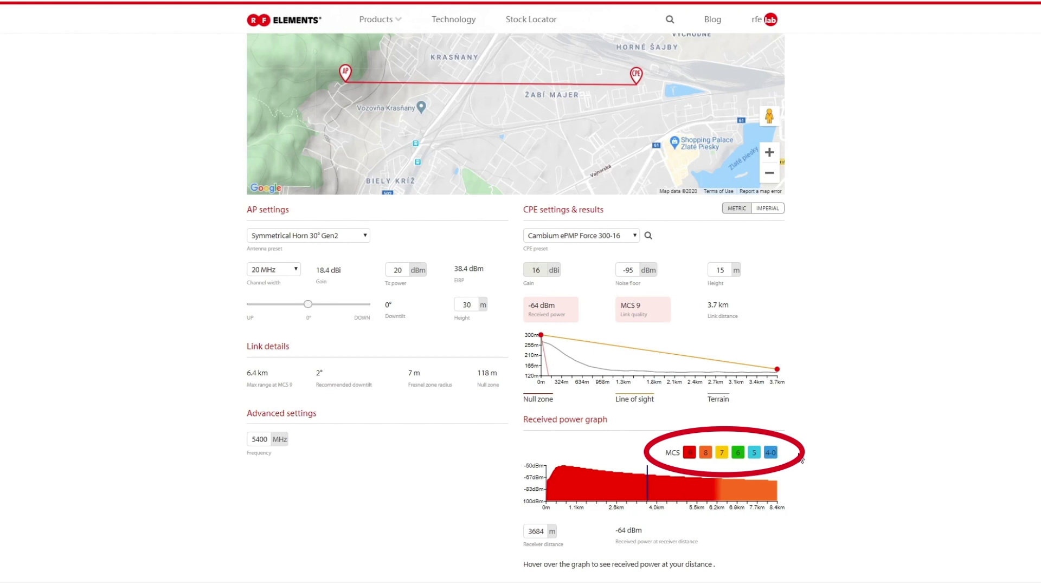
mouse_move(721, 506)
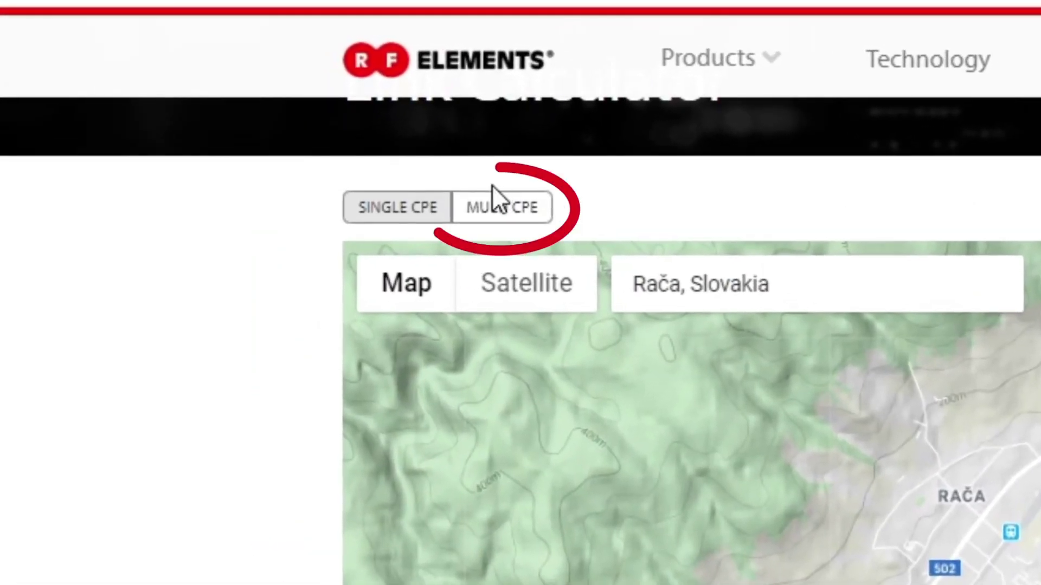
Switch the calculator to MULTI CPE mode, showing four CPE links from the AP
left_click(475, 212)
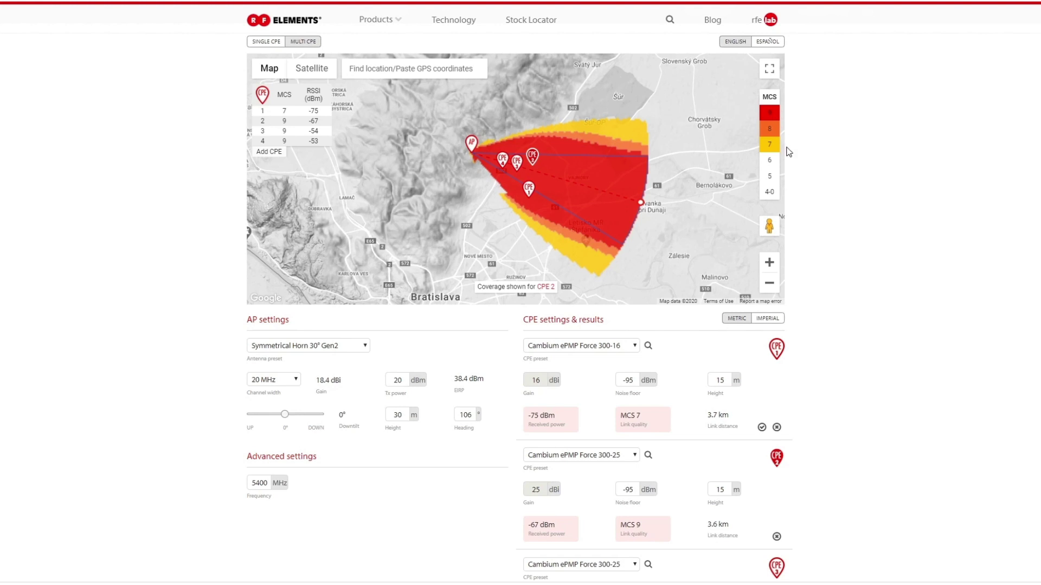
Preview the MCS 6, 5 and 4-0 bands, keep MCS 9-7 shown, and nudge the sector edge east
left_click(770, 162)
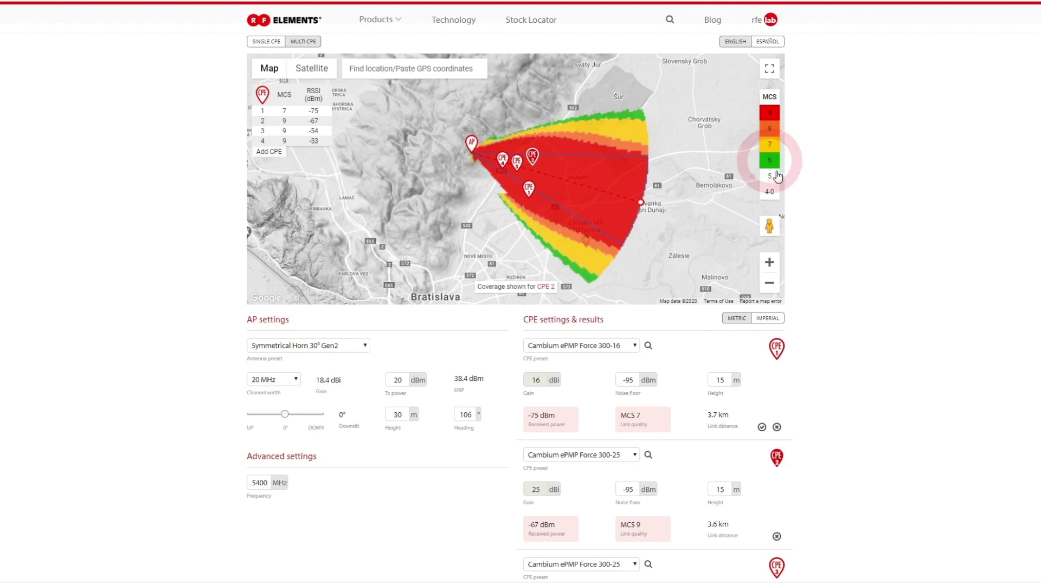
left_click(770, 176)
left_click(769, 192)
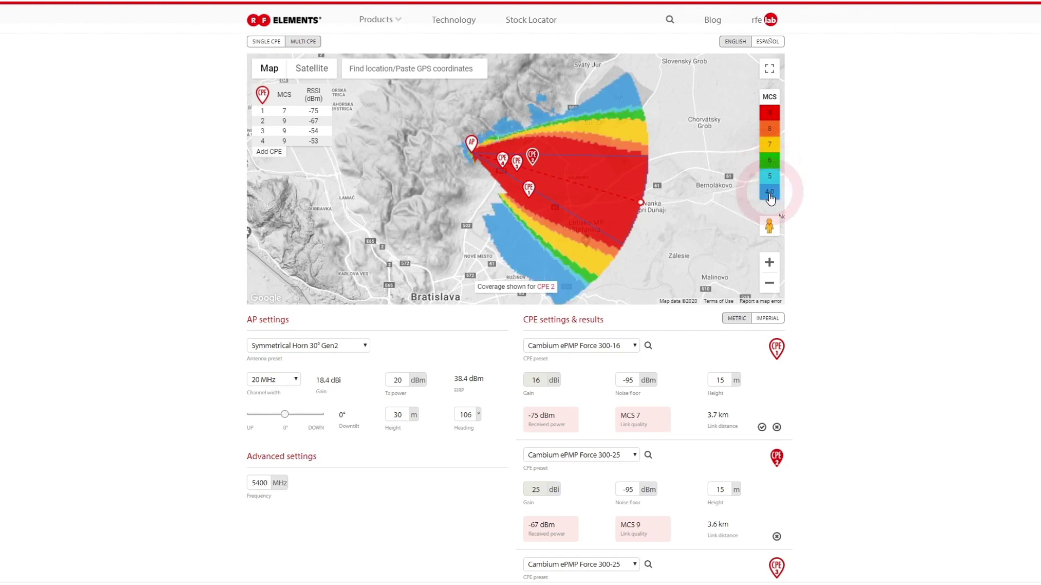
left_click(769, 193)
left_click(770, 179)
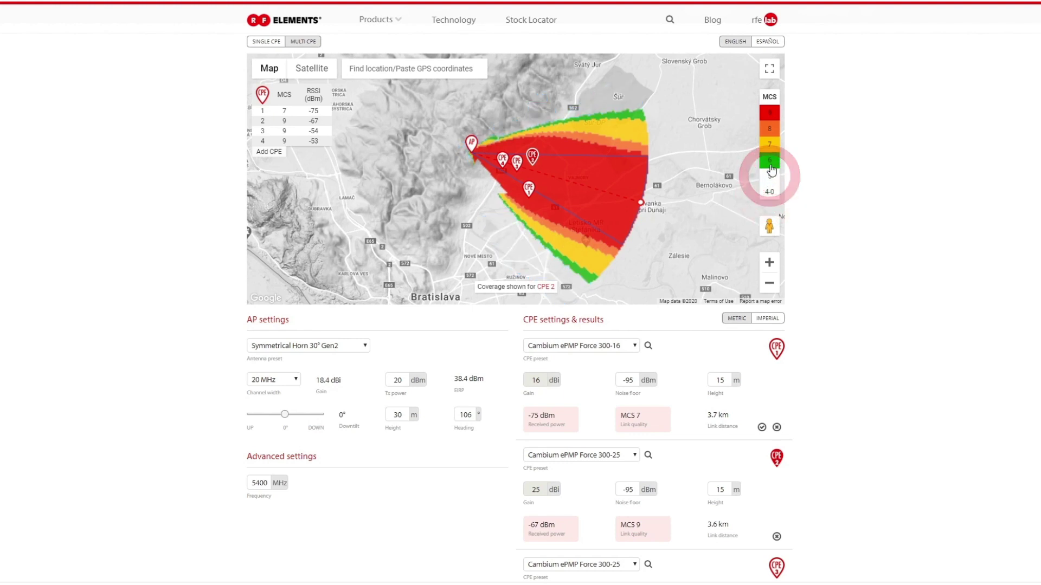
left_click(770, 160)
left_click(770, 113)
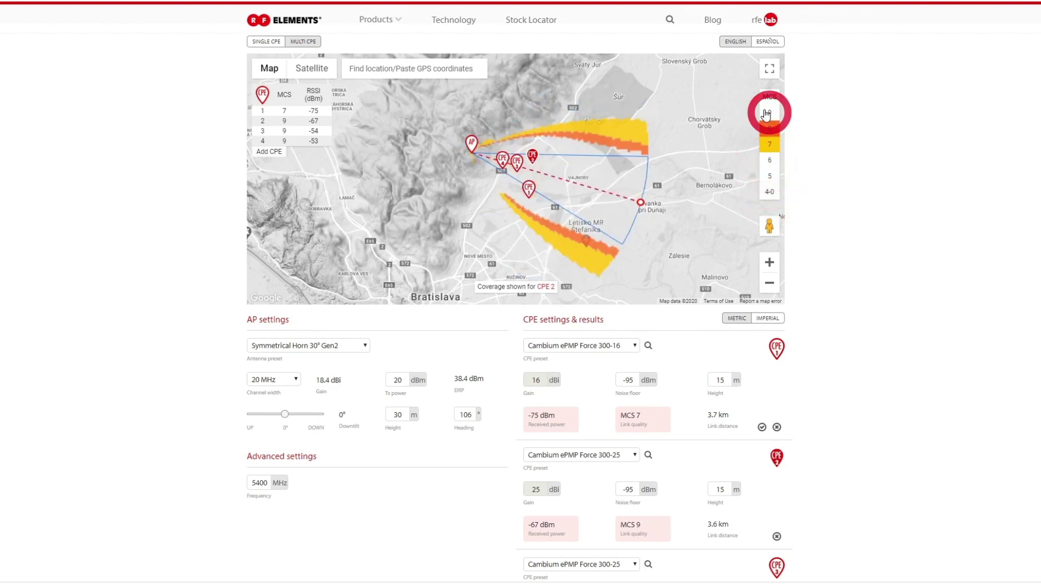
left_click(769, 129)
left_click(770, 129)
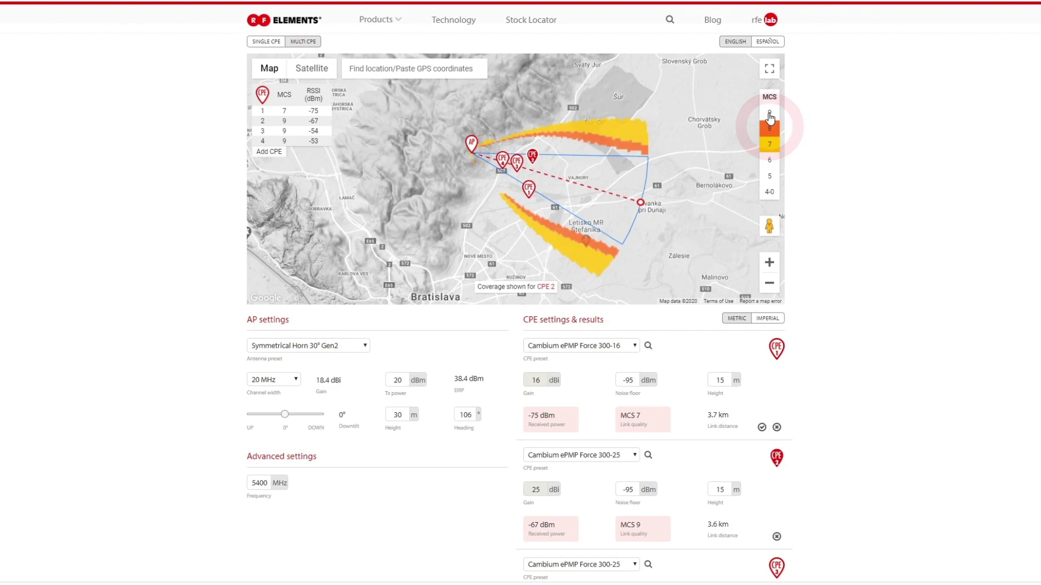
left_click(770, 113)
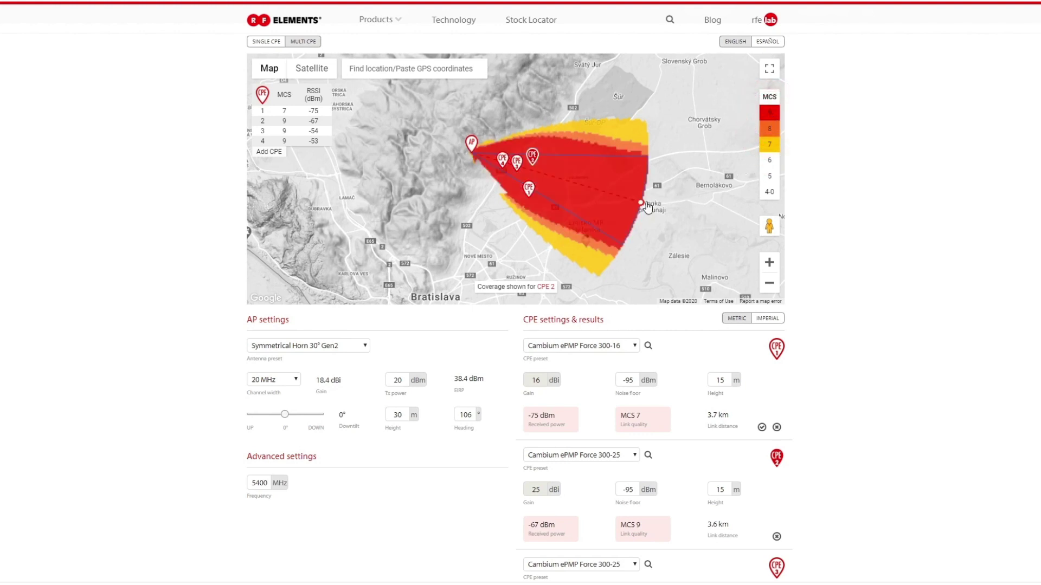
left_click_drag(643, 208, 648, 208)
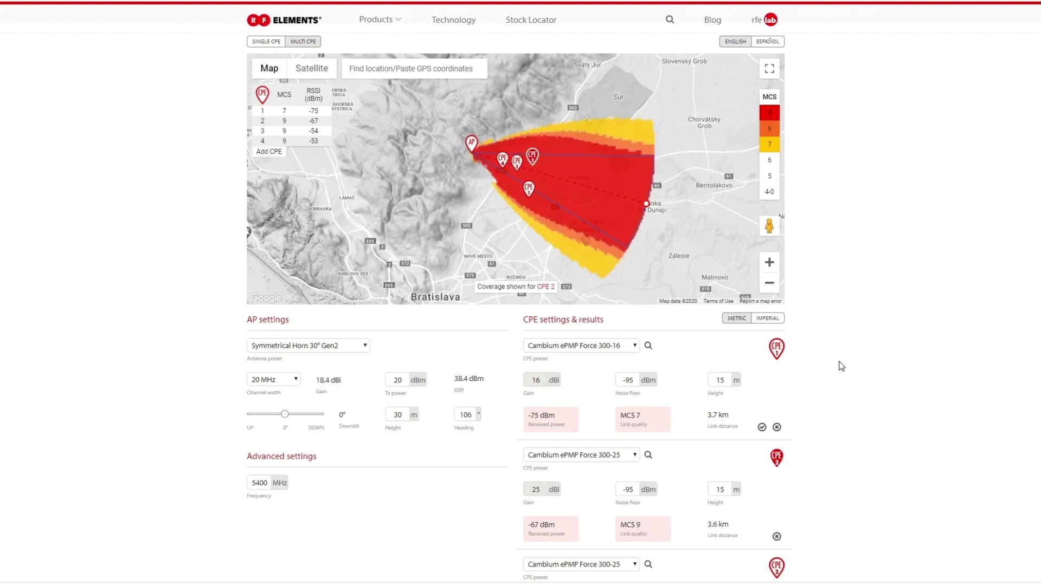
scroll(841, 366, "down", 7)
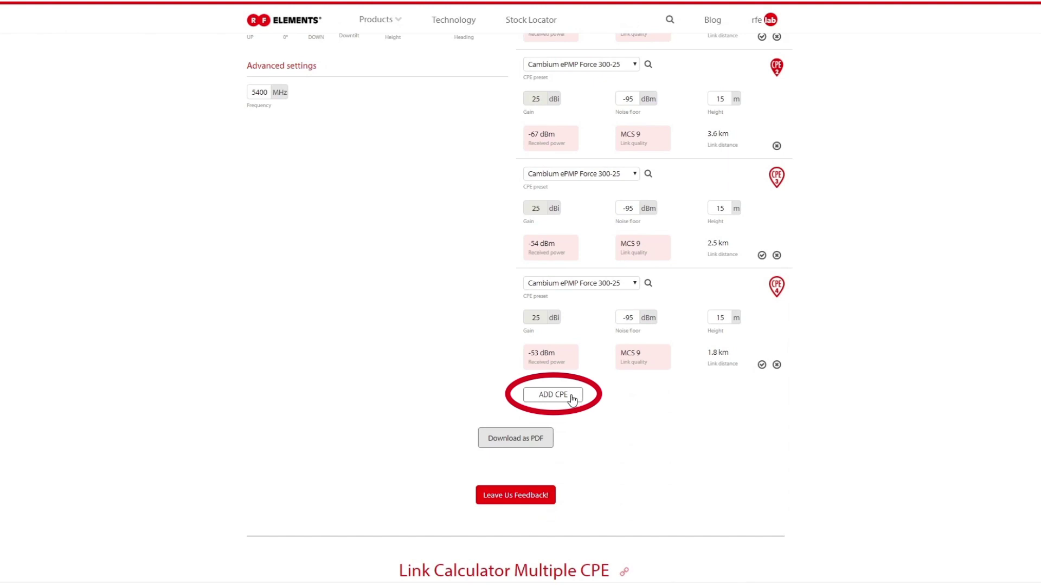
scroll(388, 369, "up", 7)
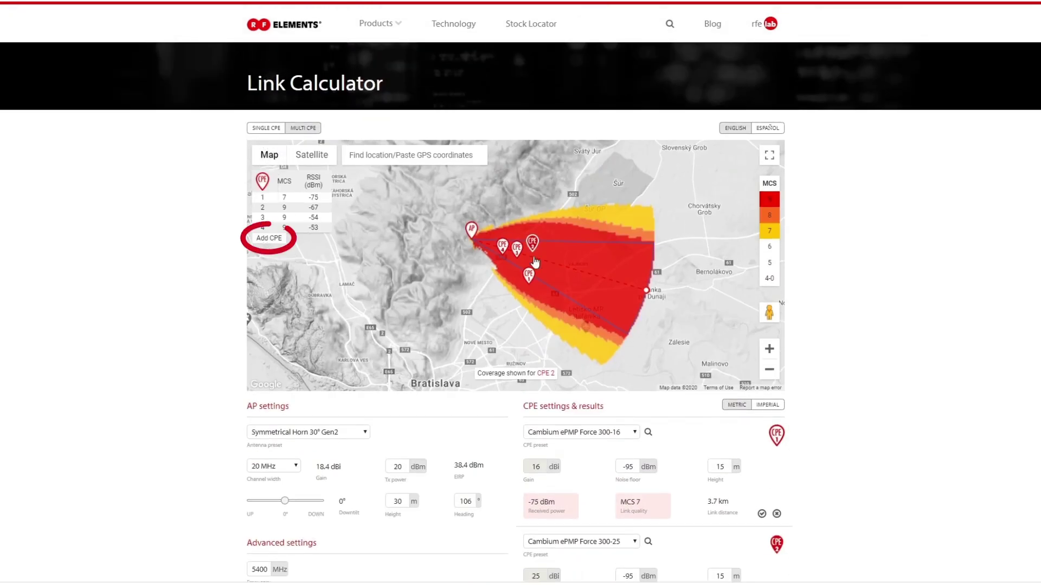
scroll(849, 288, "down", 1)
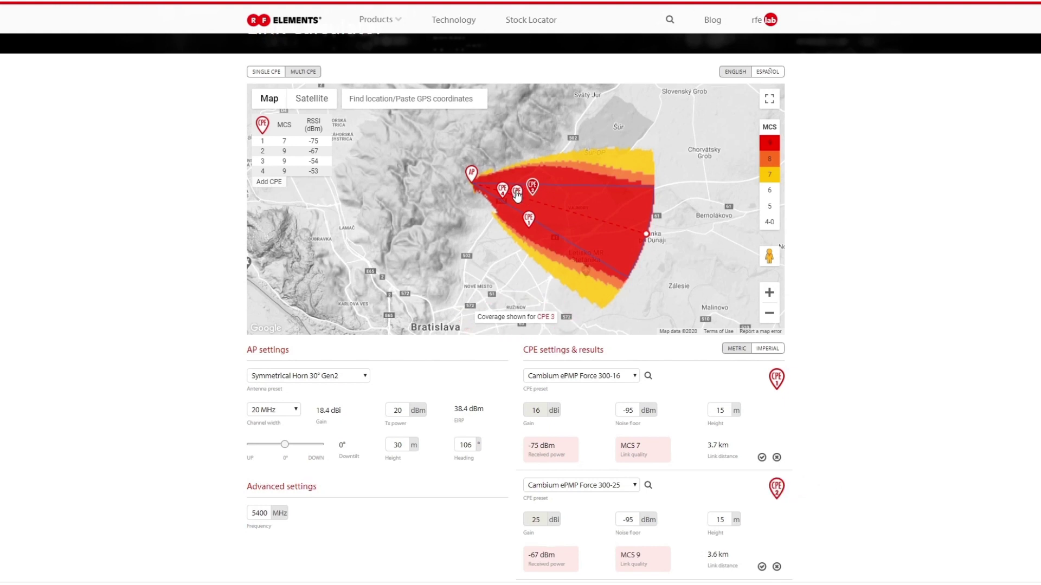
Cycle through the CPE 4, 2 and 3 coverage views, ending on CPE 1's heatmap
scroll(517, 195, "down", 1)
left_click(502, 140)
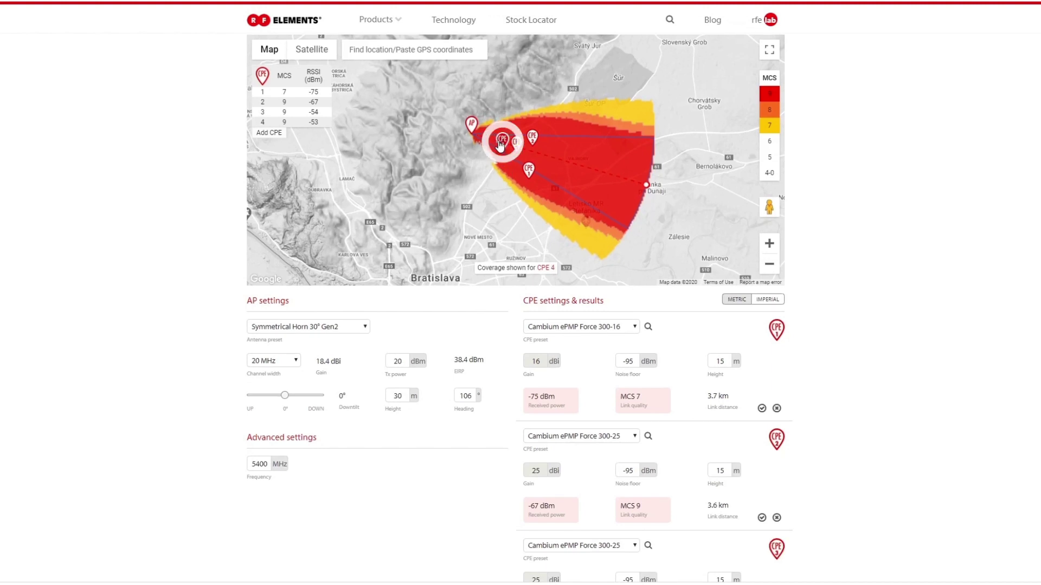
left_click(533, 137)
left_click(517, 143)
left_click(502, 141)
left_click(532, 137)
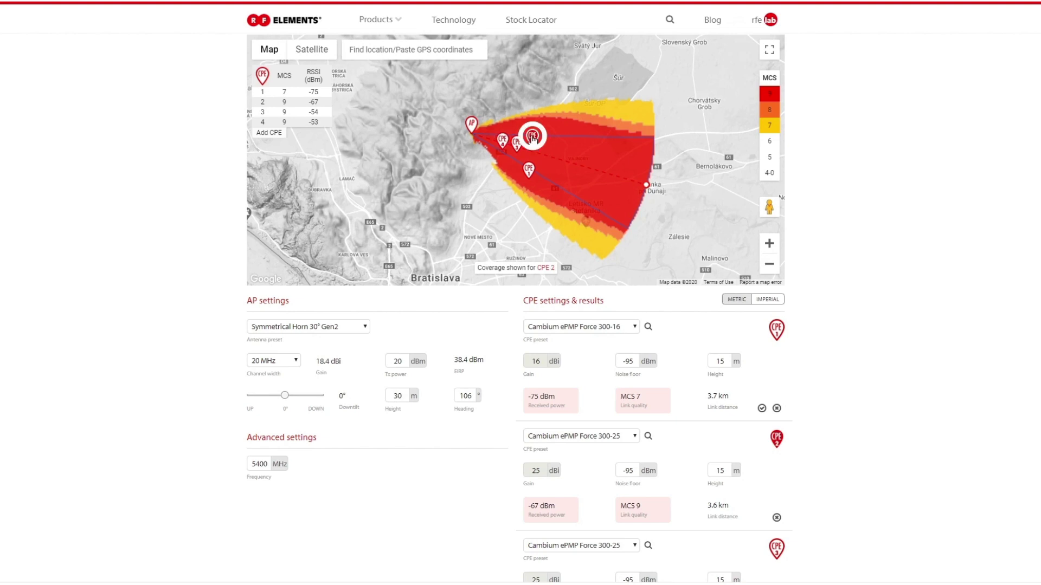
left_click(504, 141)
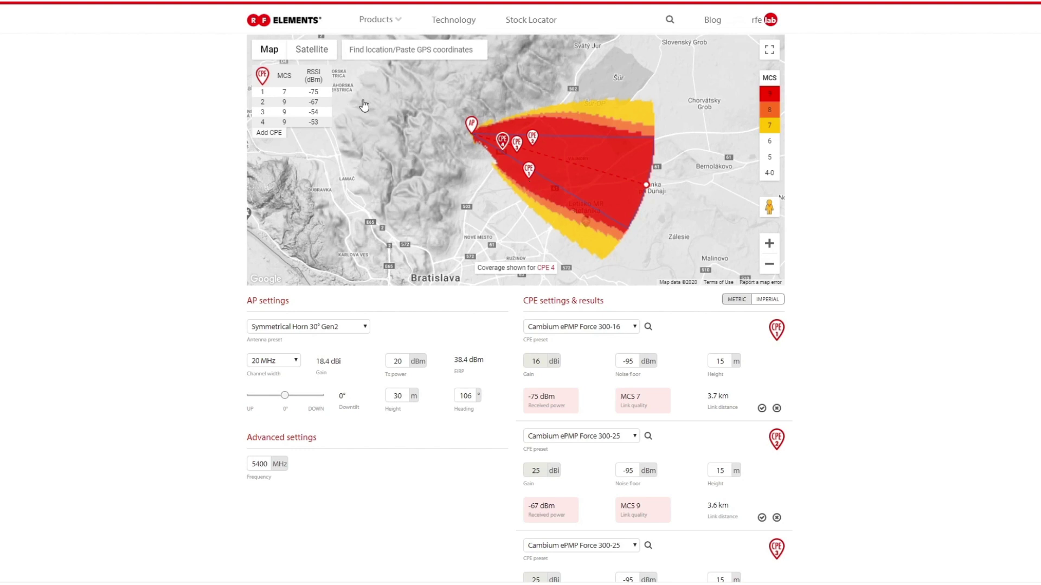
left_click(530, 172)
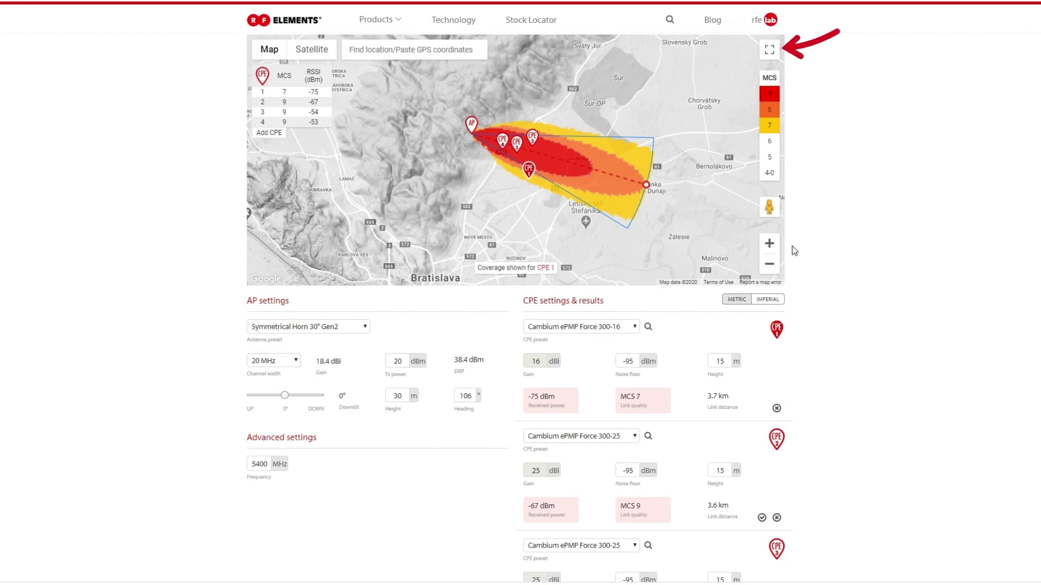
View the coverage map full screen with the settings alongside, then leave full screen
left_click(769, 52)
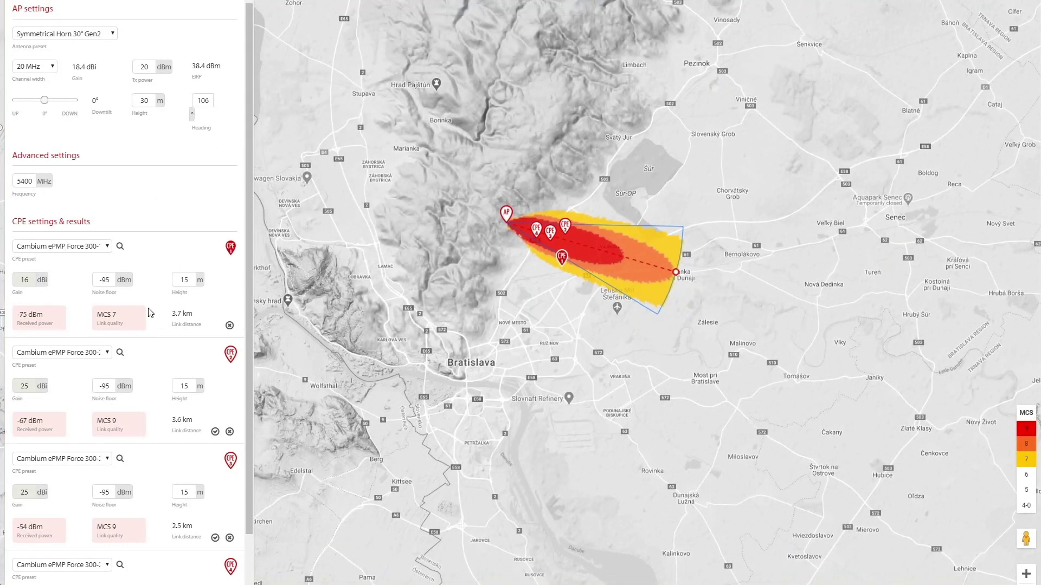
scroll(167, 397, "down", 2)
scroll(171, 399, "up", 2)
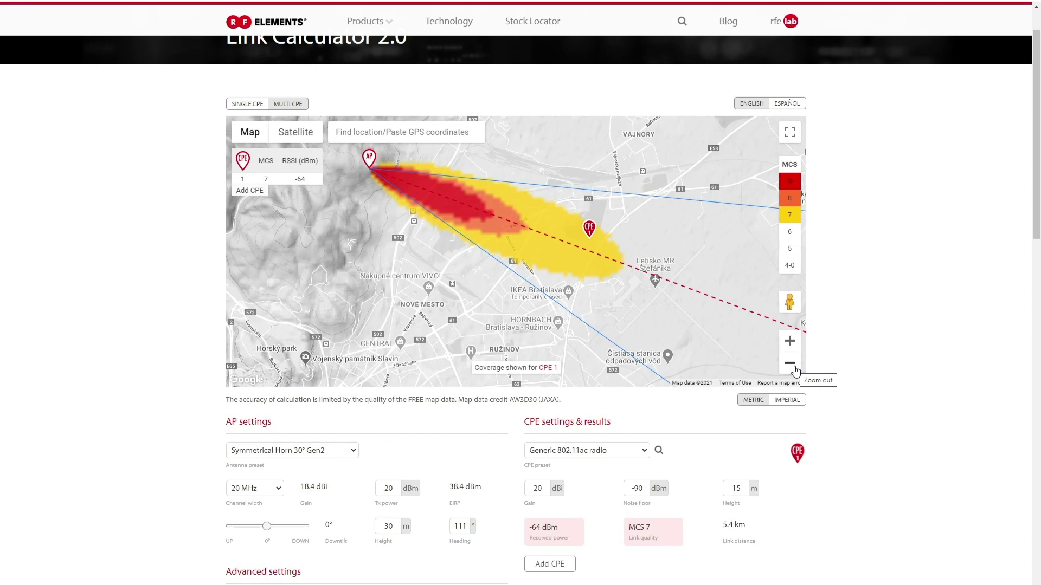
Pull the sector's far end onto Letisko MR Štefánika airport, zooming out and back in
left_click(793, 367)
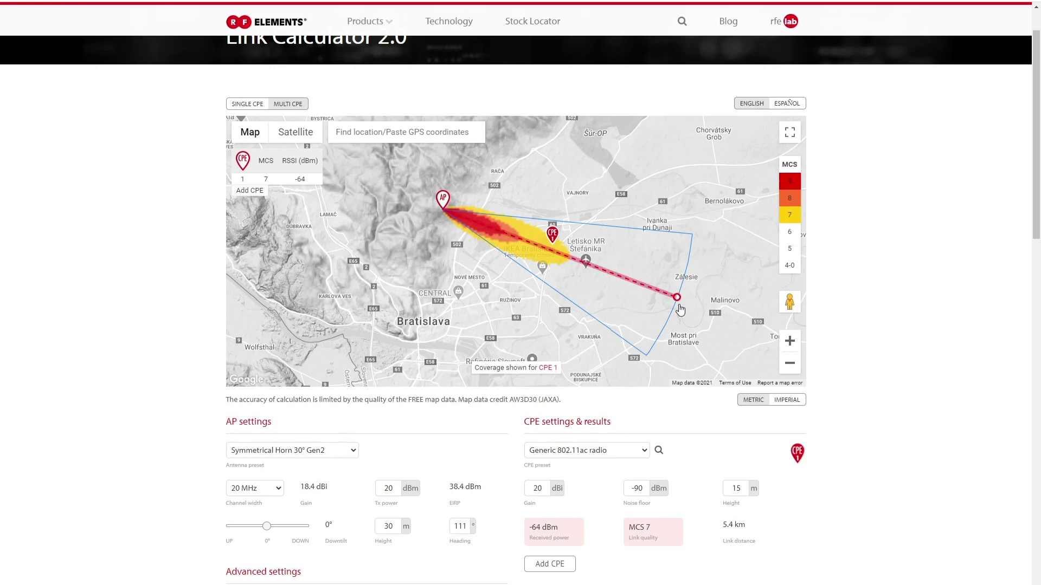
left_click_drag(678, 299, 581, 260)
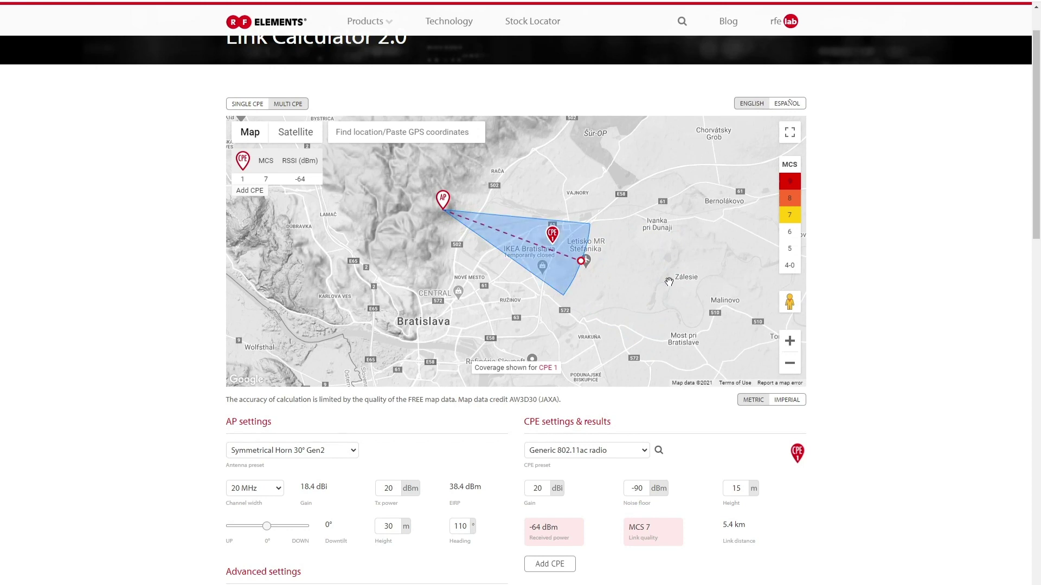
left_click(790, 341)
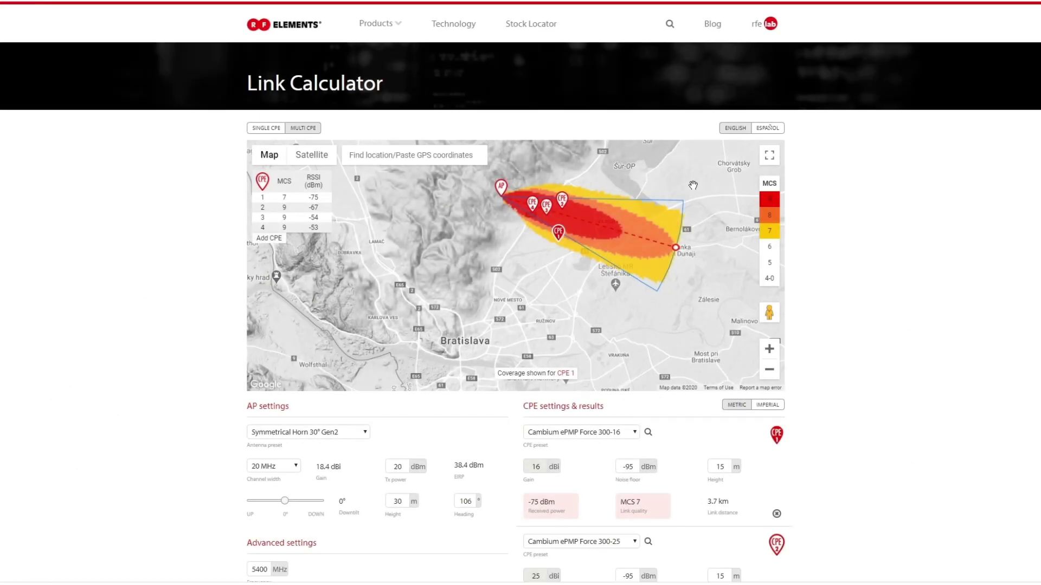
Scroll past the CPE list and choose Download as PDF for the four-CPE results
scroll(826, 223, "down", 6)
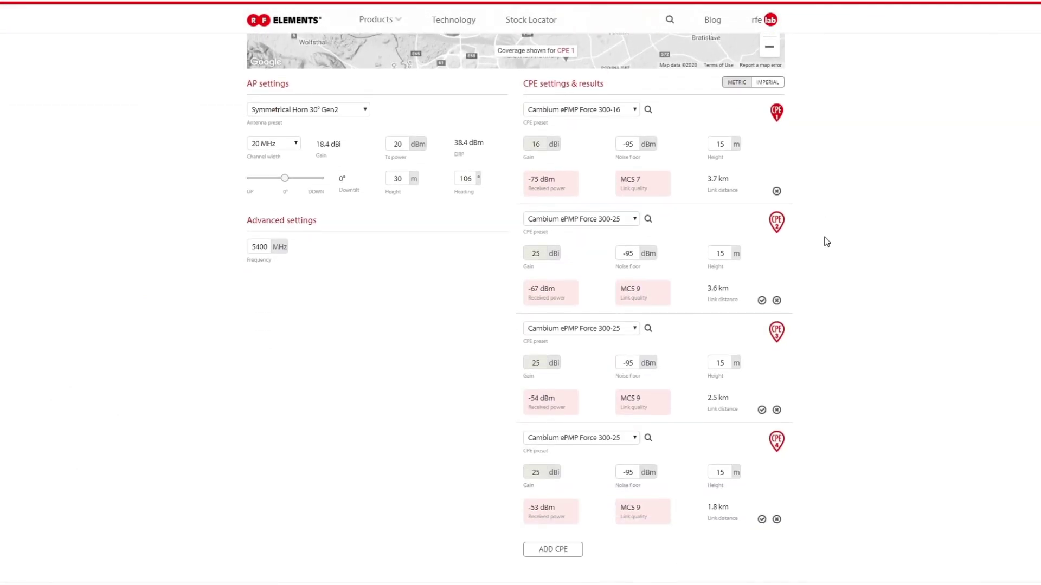
scroll(824, 243, "down", 3)
left_click(504, 413)
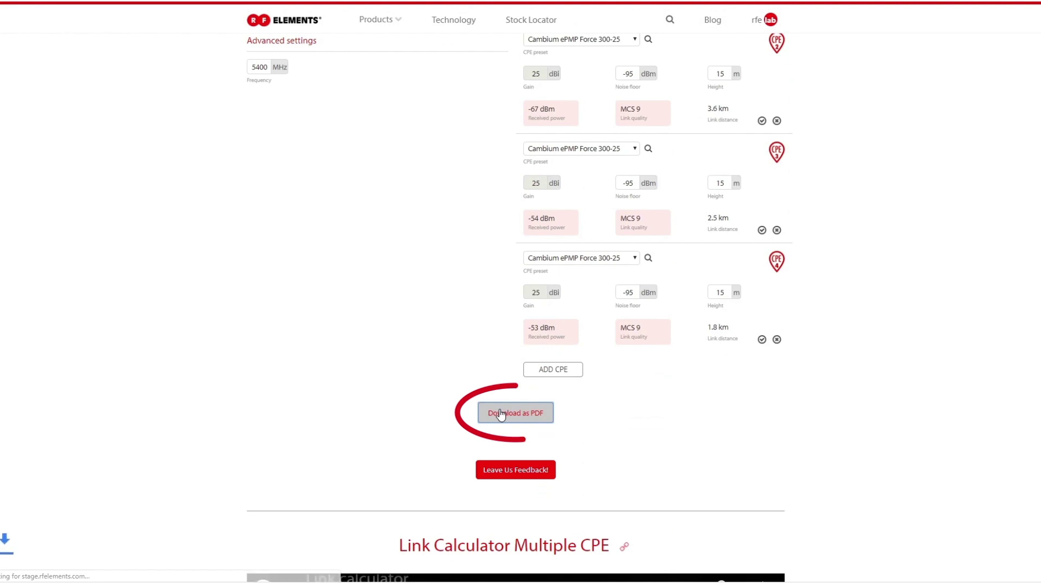